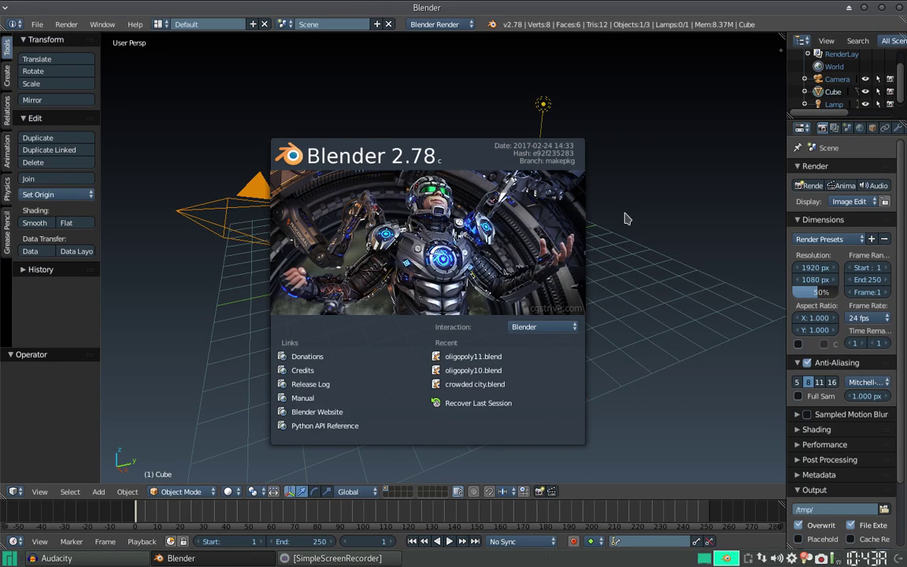
Step: Dismiss the splash screen and orbit the default scene with its cube, camera and lamp
click(629, 251)
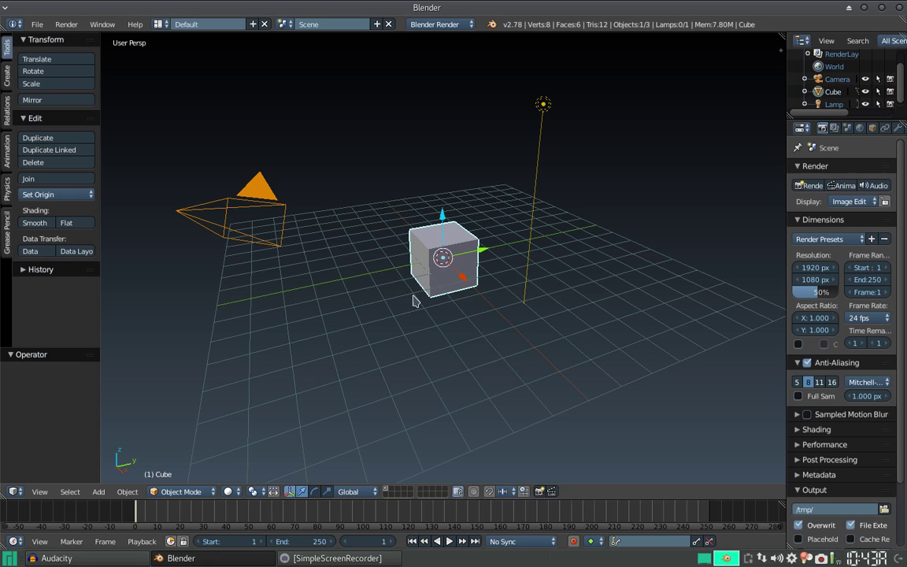
mouse_move(322, 199)
middle_down()
mouse_move(385, 218)
mouse_move(394, 251)
mouse_move(429, 246)
middle_up()
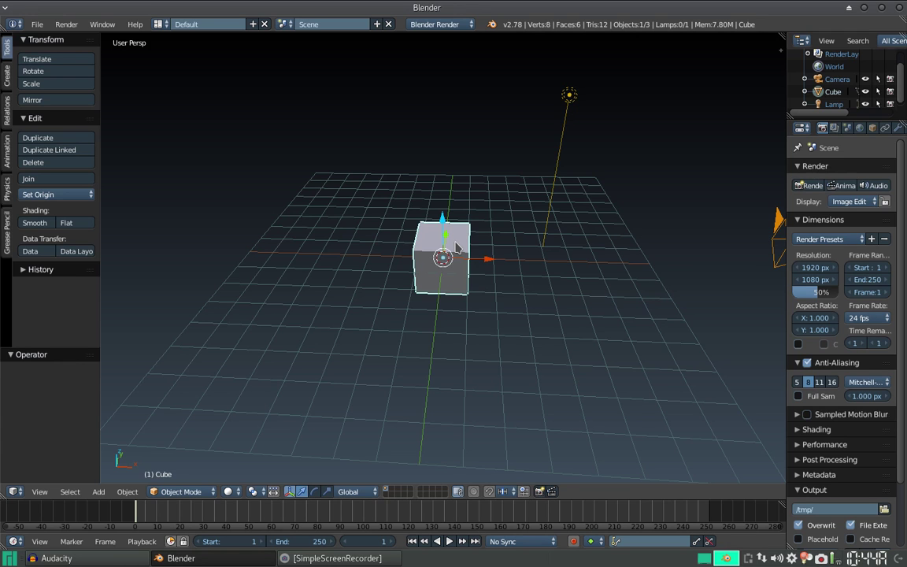
mouse_move(603, 175)
middle_down()
mouse_move(543, 247)
mouse_move(431, 220)
middle_up()
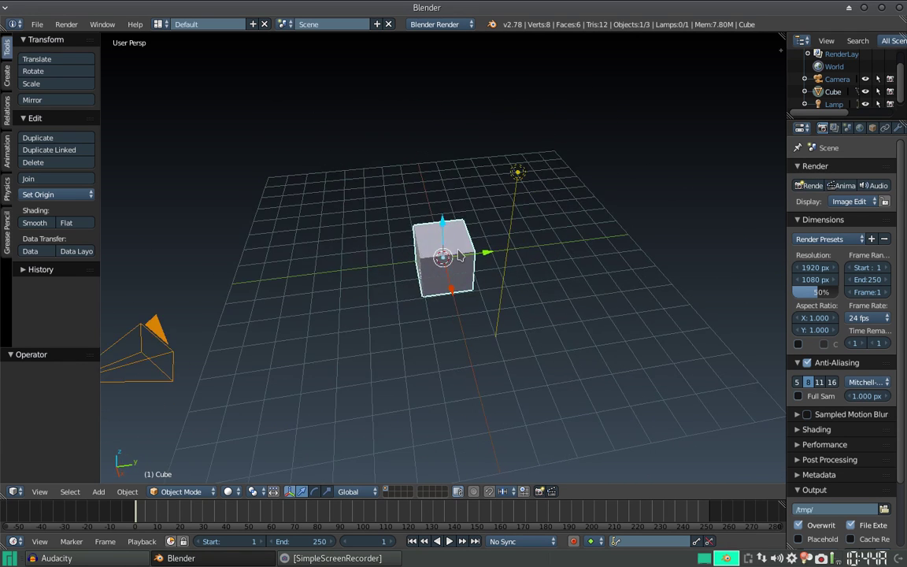
right_click(470, 158)
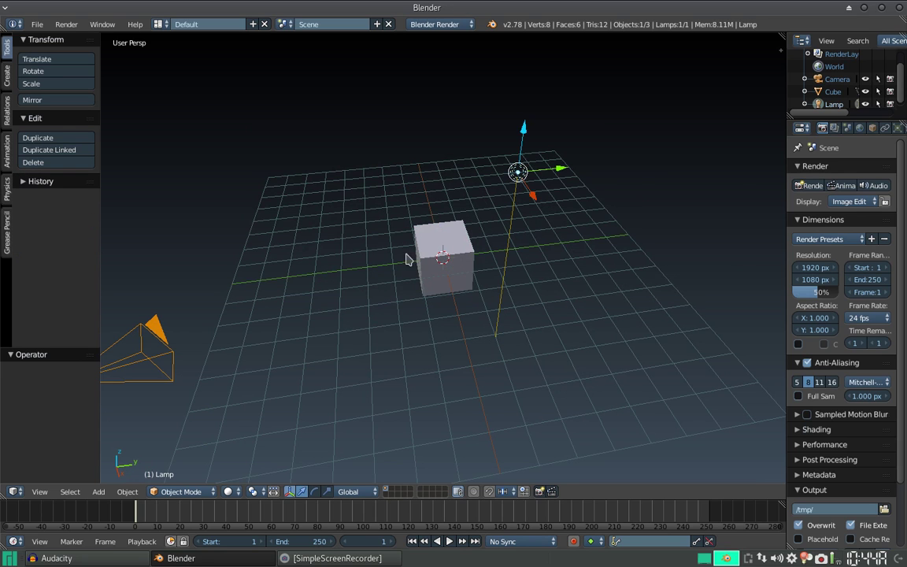
right_click(176, 346)
shift+right_click(426, 268)
mouse_move(391, 310)
middle_down()
mouse_move(468, 272)
mouse_move(530, 283)
mouse_move(493, 290)
mouse_move(513, 255)
middle_up()
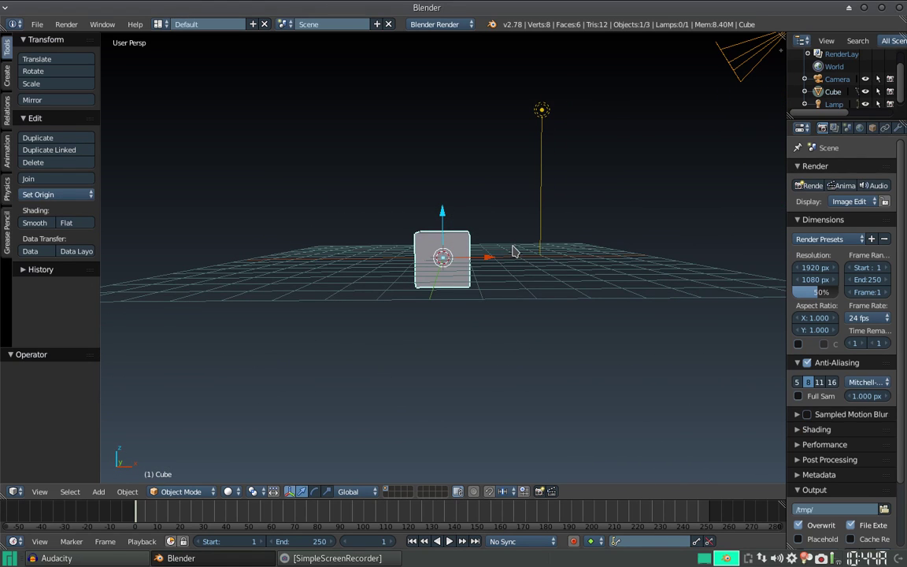
scroll(512, 251, down, 2)
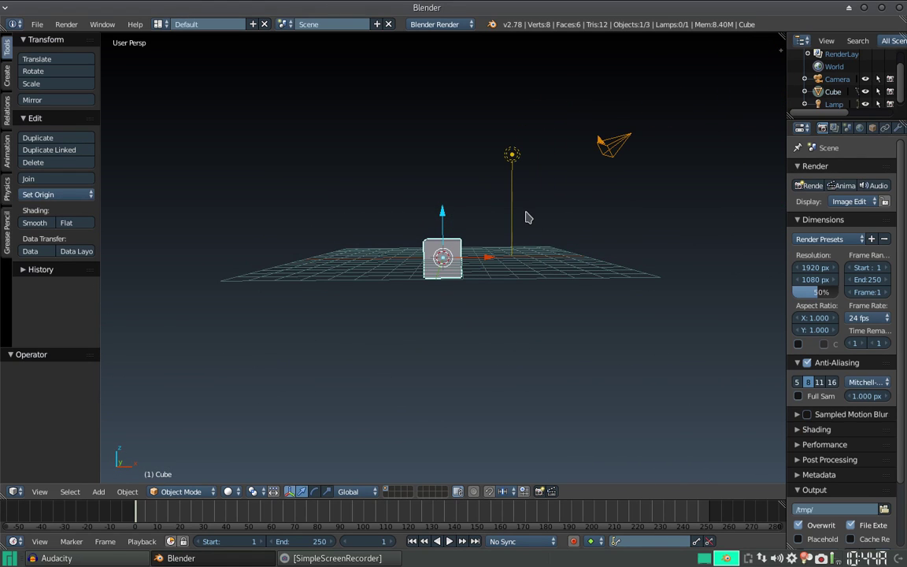
mouse_move(528, 214)
middle_down()
mouse_move(486, 208)
mouse_move(489, 227)
mouse_move(492, 208)
middle_up()
scroll(505, 211, up, 3)
scroll(504, 209, up, 2)
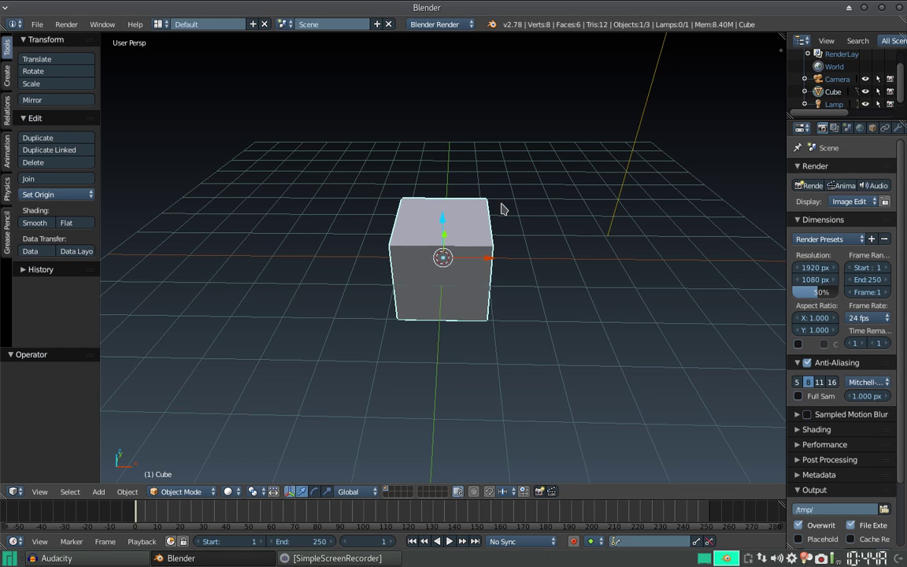
key(ctrl+alt+u)
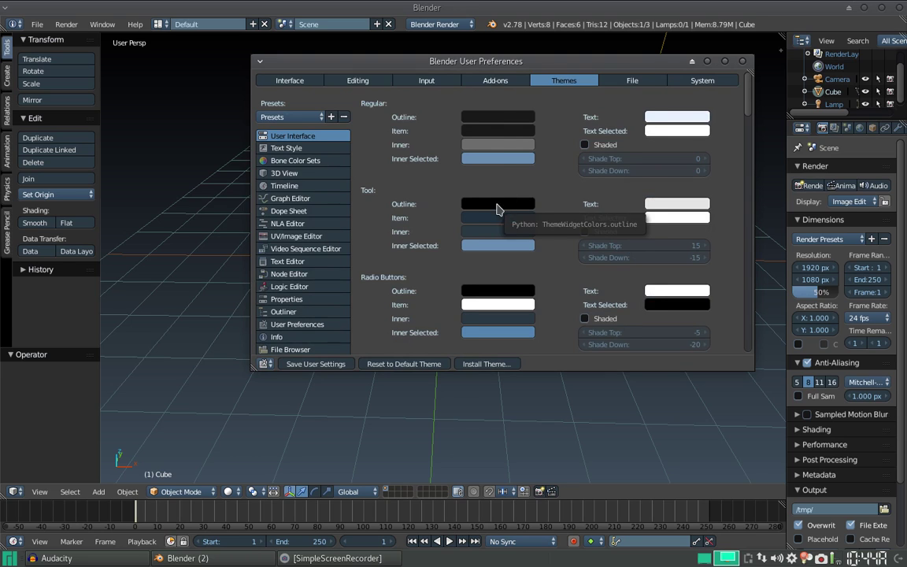
Step: Reopen User Preferences from the File menu and centre the window over the viewport
click(743, 61)
click(37, 24)
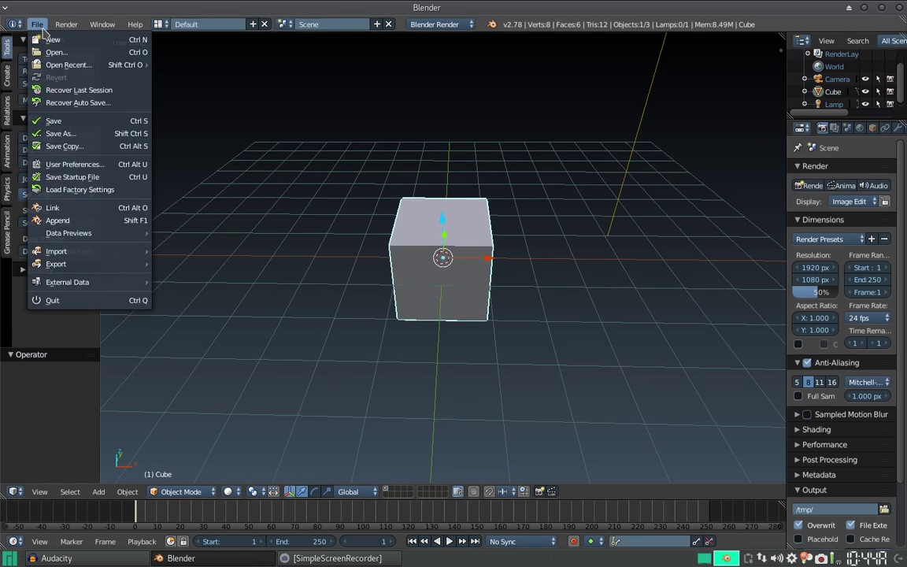
click(78, 164)
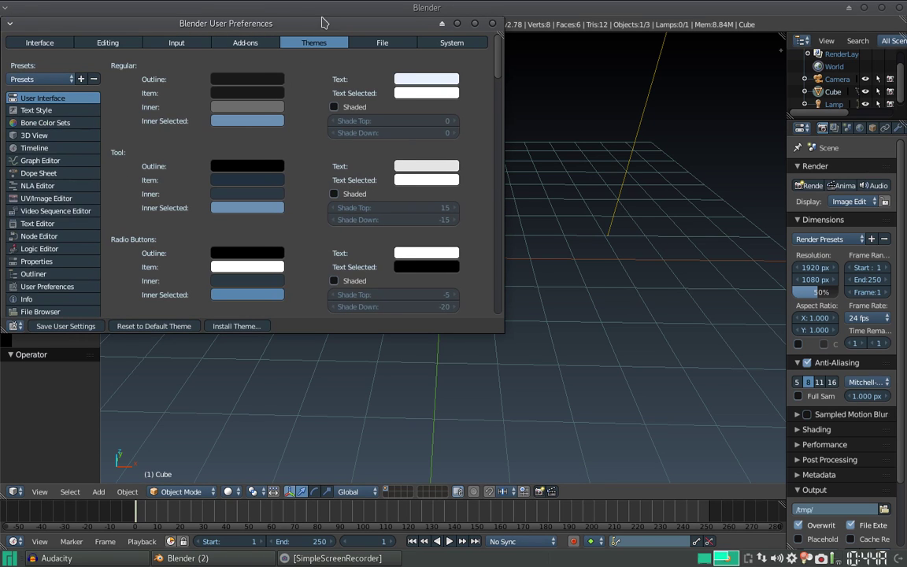
drag(324, 26, 576, 102)
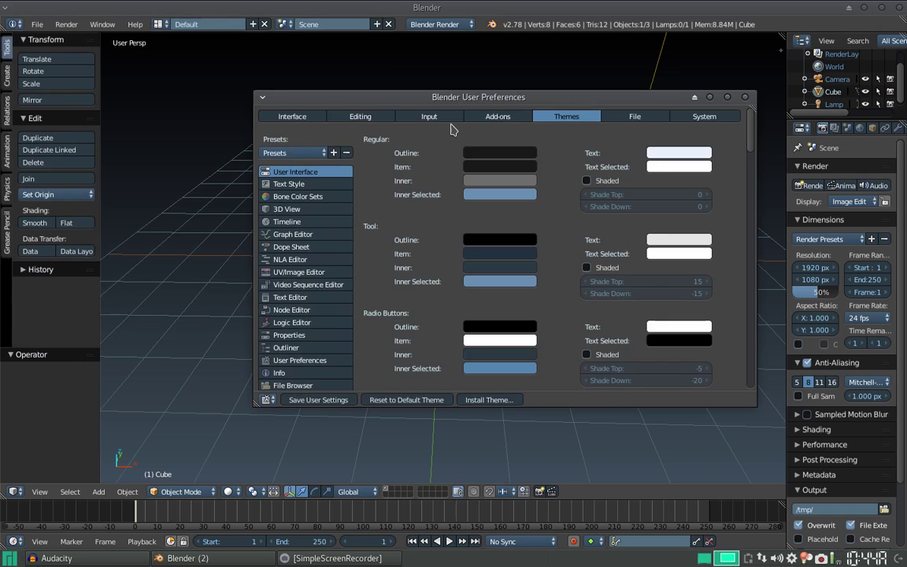
Step: Switch to Add-ons, return to Themes, and scroll through the User Interface theme colours
click(506, 116)
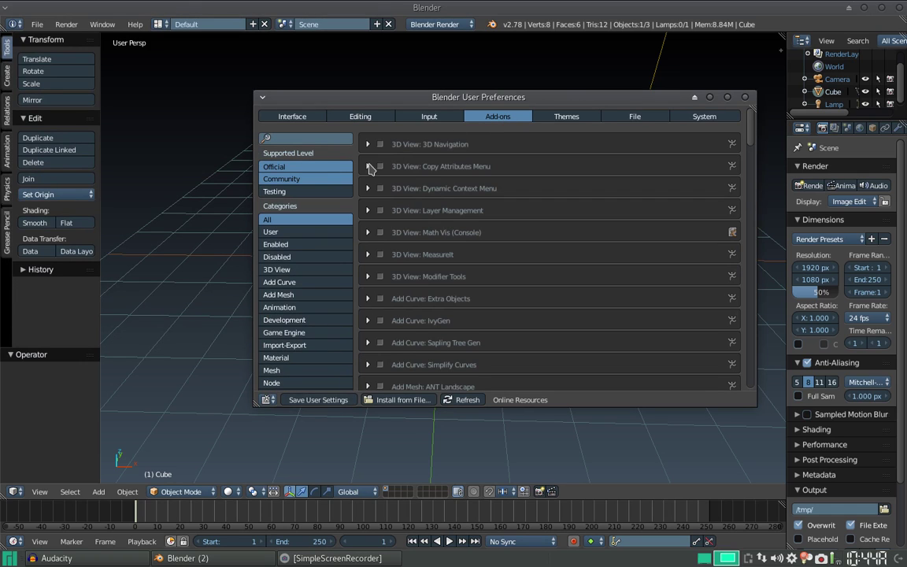
click(573, 123)
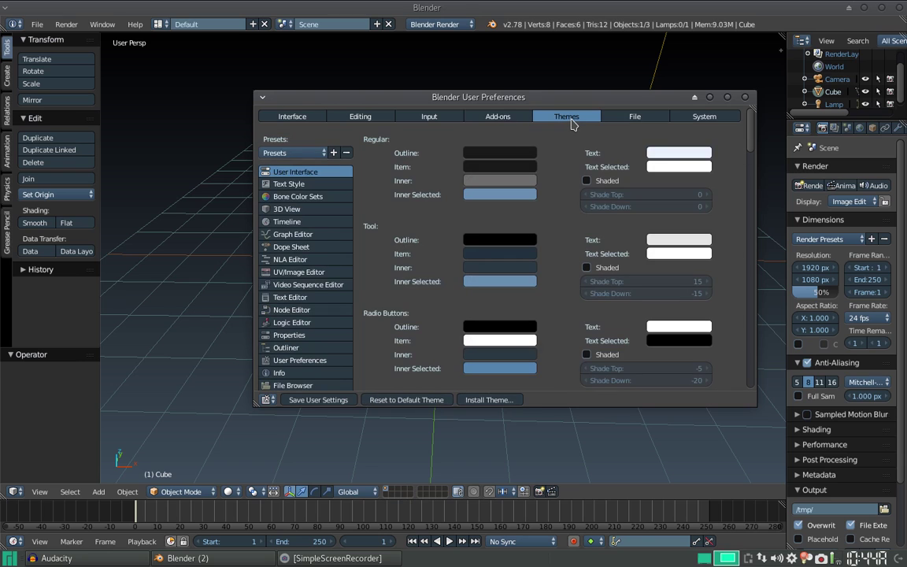
scroll(555, 237, down, 3)
scroll(563, 247, down, 1)
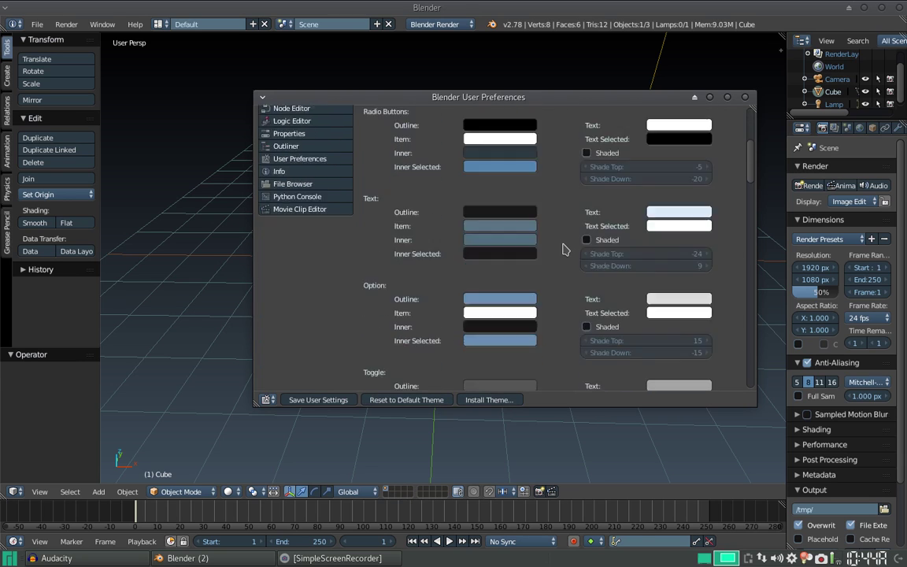
scroll(563, 250, down, 4)
scroll(563, 251, down, 5)
scroll(564, 252, down, 2)
scroll(564, 253, down, 3)
scroll(562, 260, down, 3)
scroll(563, 265, down, 5)
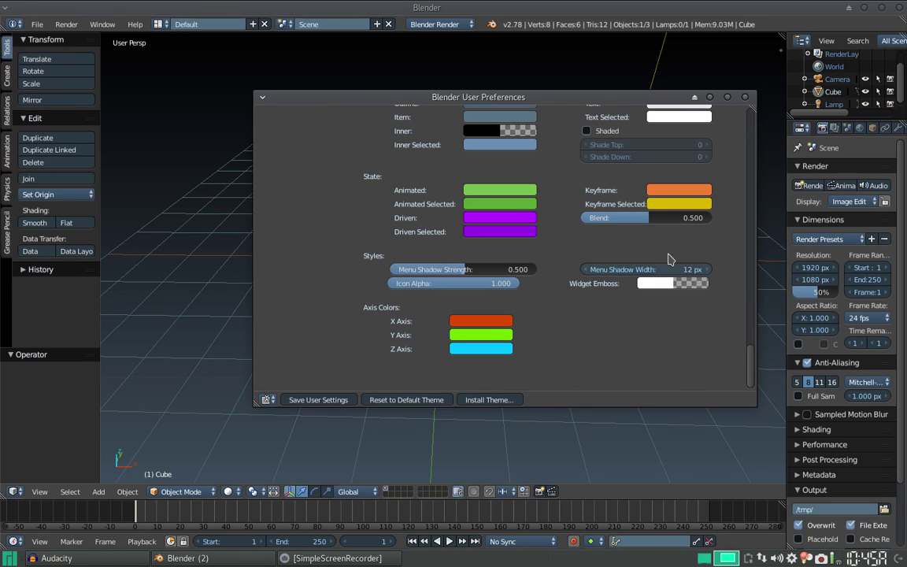
mouse_move(749, 373)
mouse_down()
mouse_move(740, 178)
mouse_move(670, 88)
mouse_up()
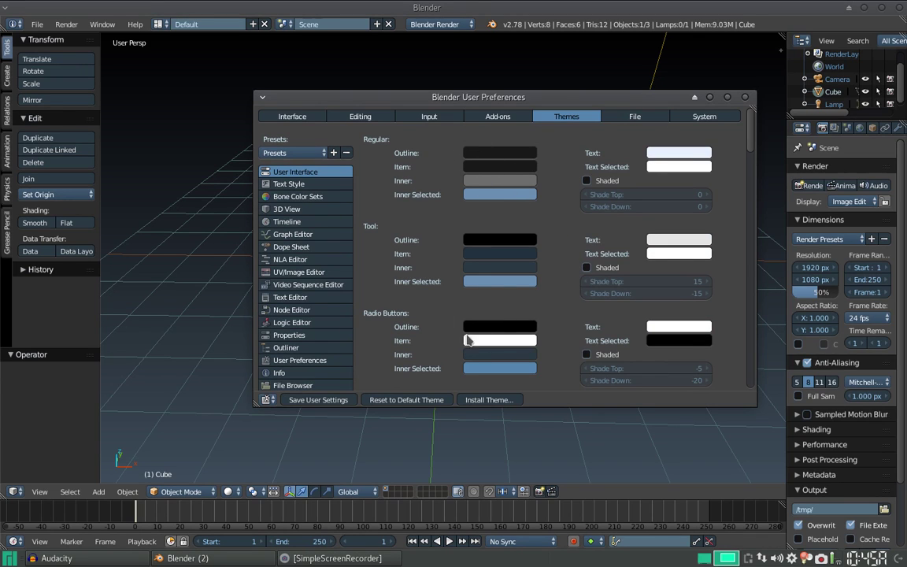
click(684, 118)
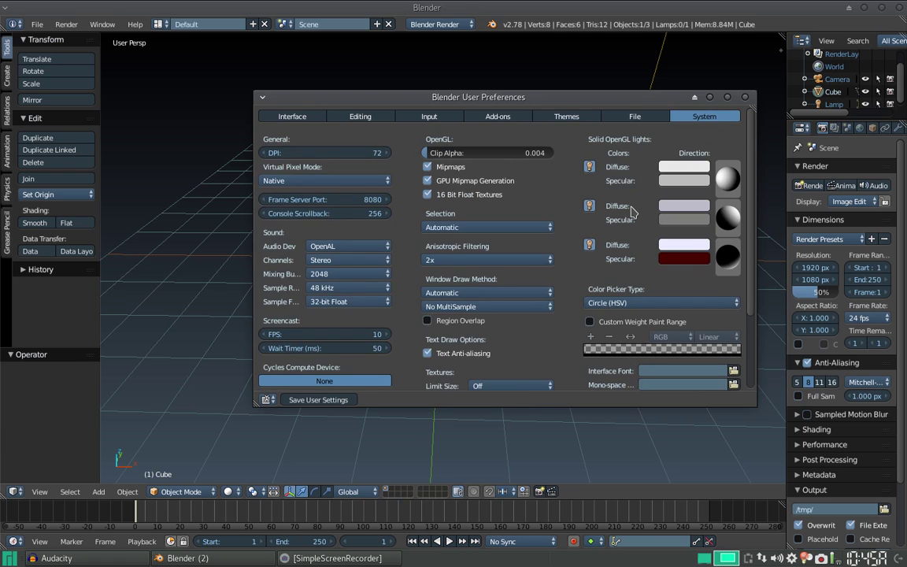
scroll(628, 203, down, 3)
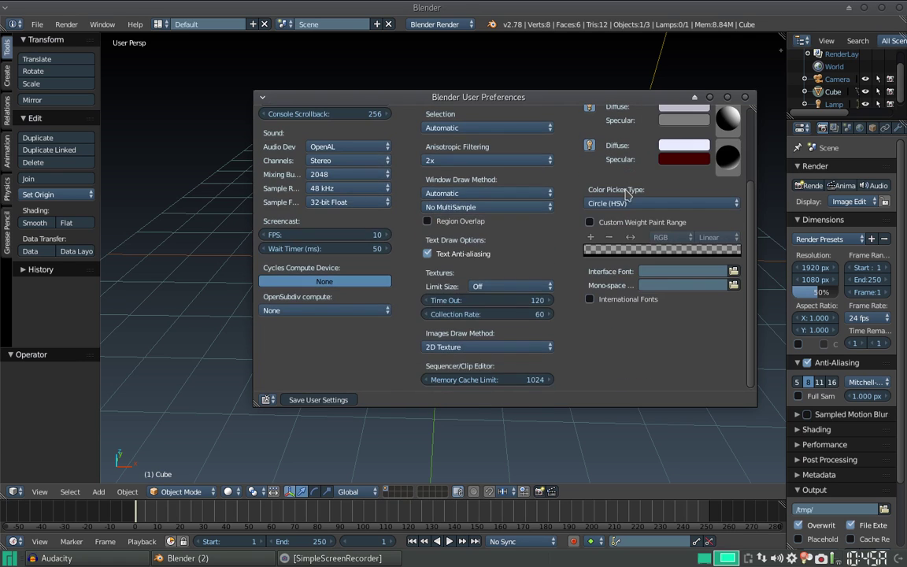
scroll(624, 191, up, 3)
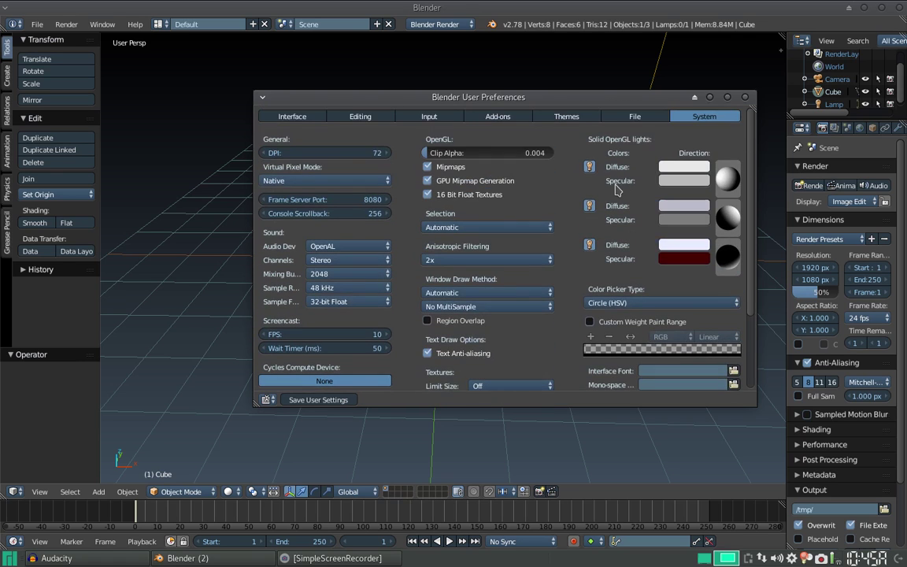
click(637, 117)
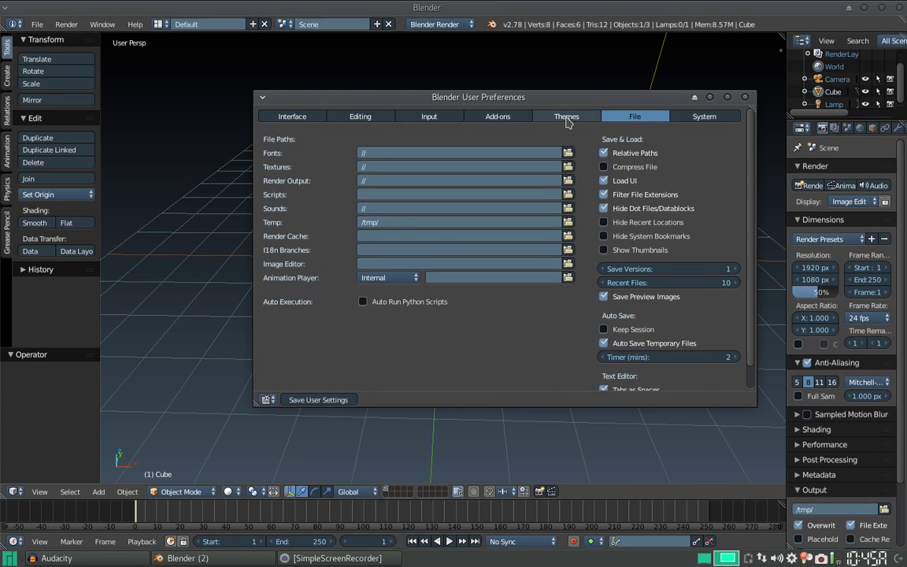
click(566, 116)
click(302, 154)
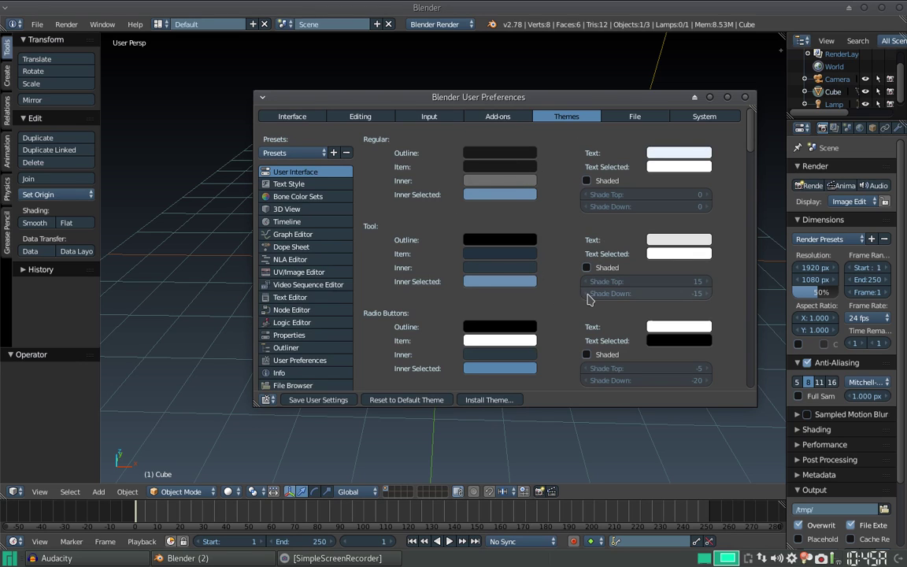
Step: Try lightening the Radio Buttons outline colour to grey, then darken it to black (RGB 0.000)
scroll(587, 298, down, 5)
scroll(500, 314, down, 4)
scroll(512, 284, down, 8)
scroll(531, 283, up, 5)
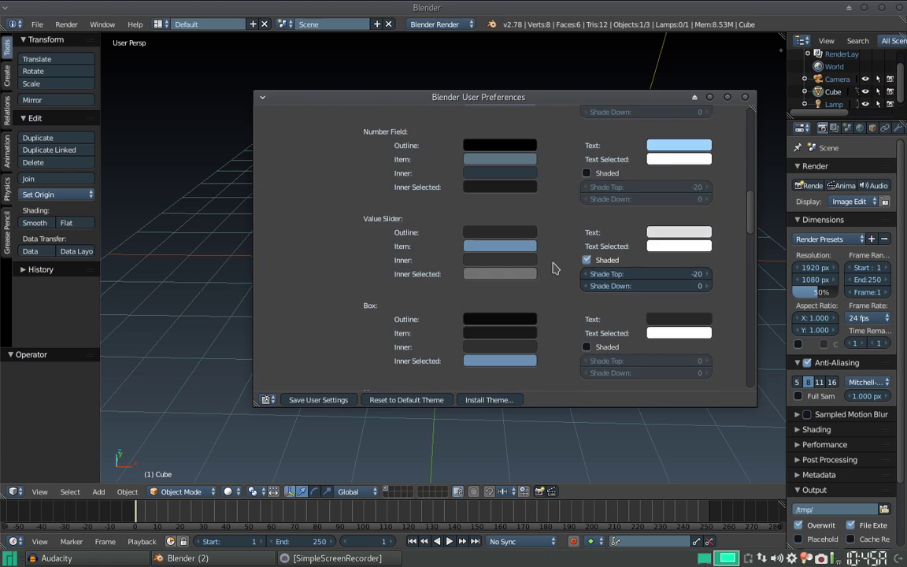
scroll(553, 268, up, 5)
scroll(556, 275, up, 7)
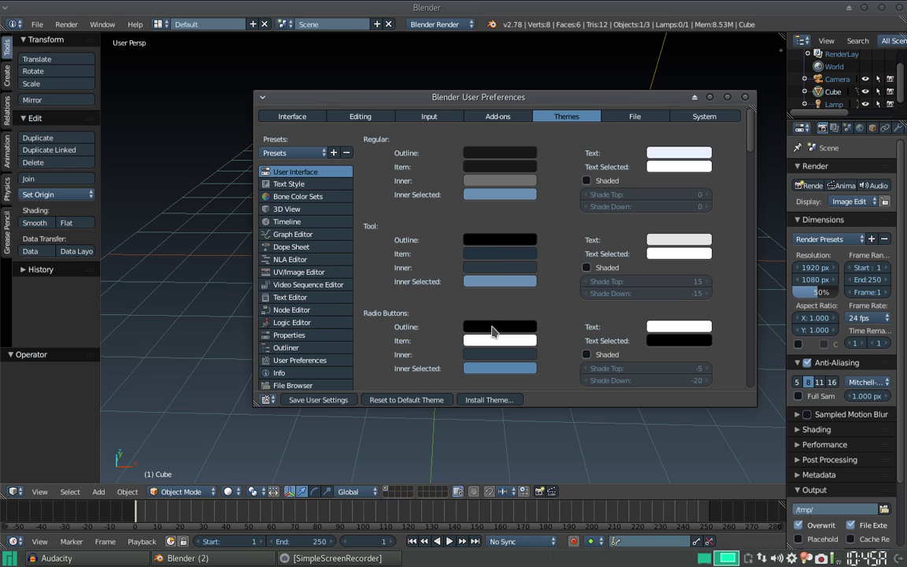
click(491, 326)
click(487, 328)
drag(570, 248, 572, 161)
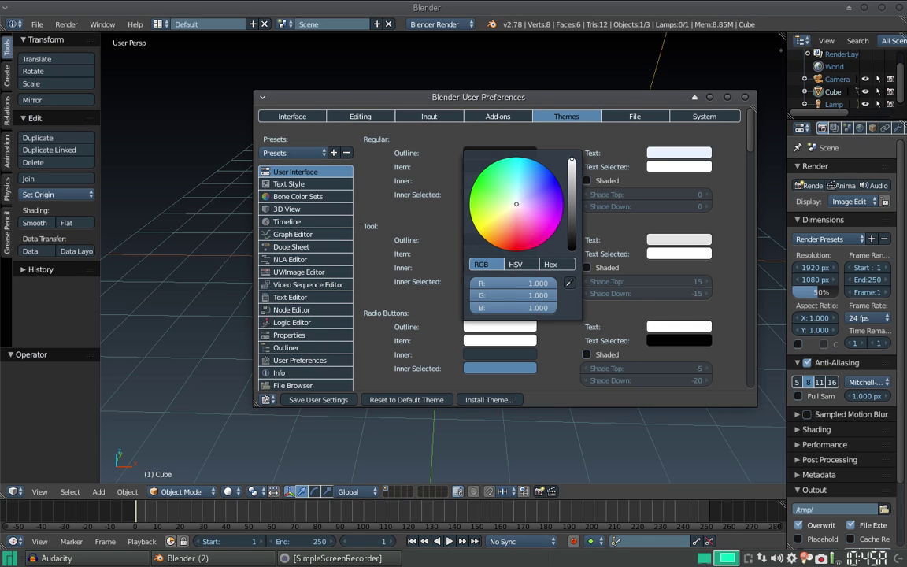
drag(572, 161, 572, 248)
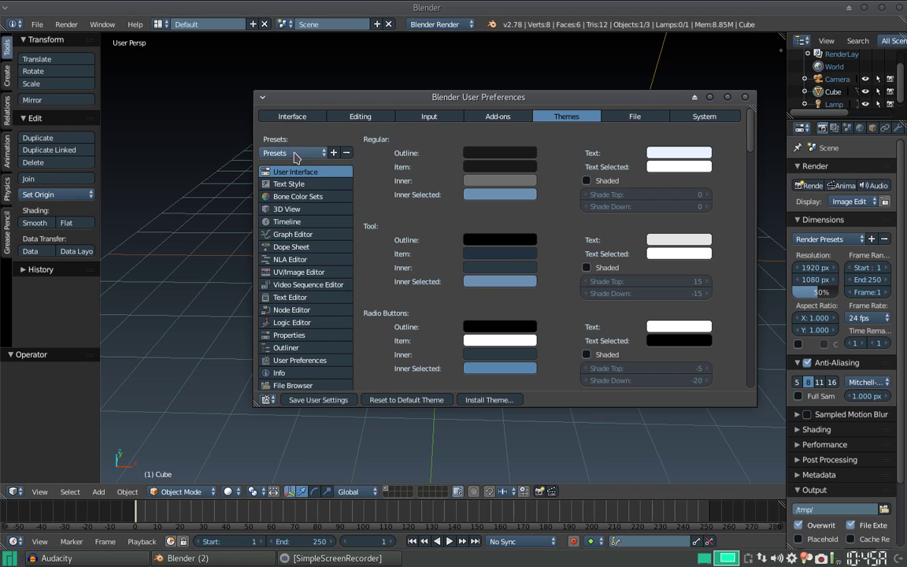
Step: Apply the Back To Black theme preset, then switch to the Blender 24X preset
click(294, 154)
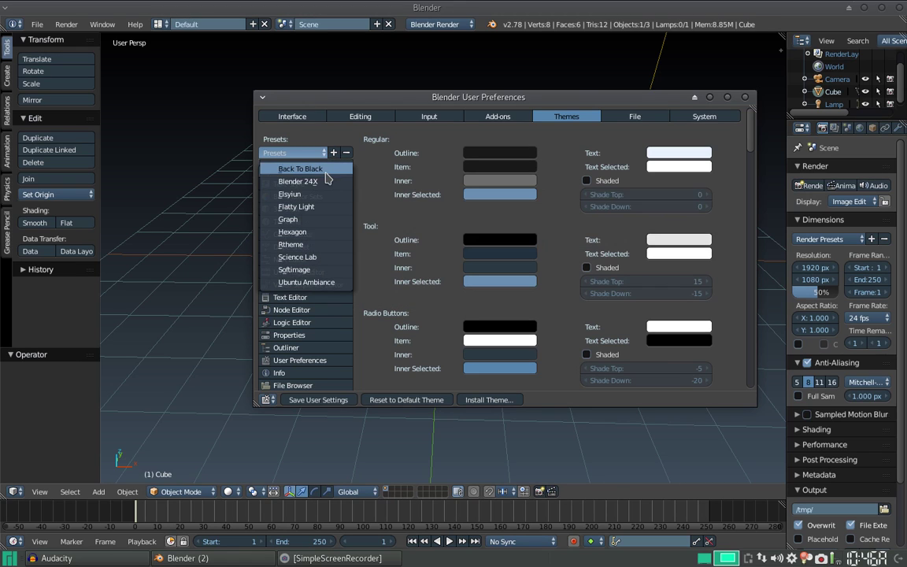
click(329, 176)
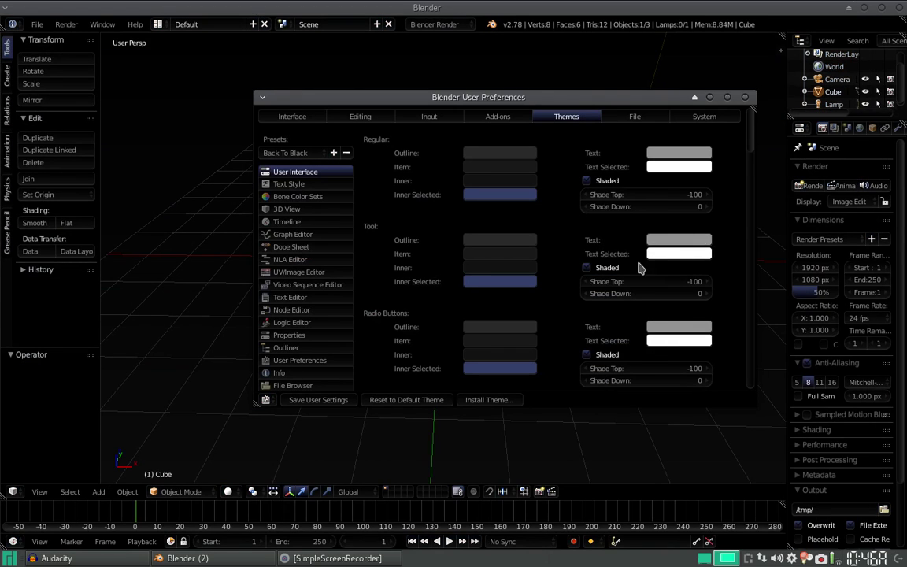
click(307, 155)
click(327, 180)
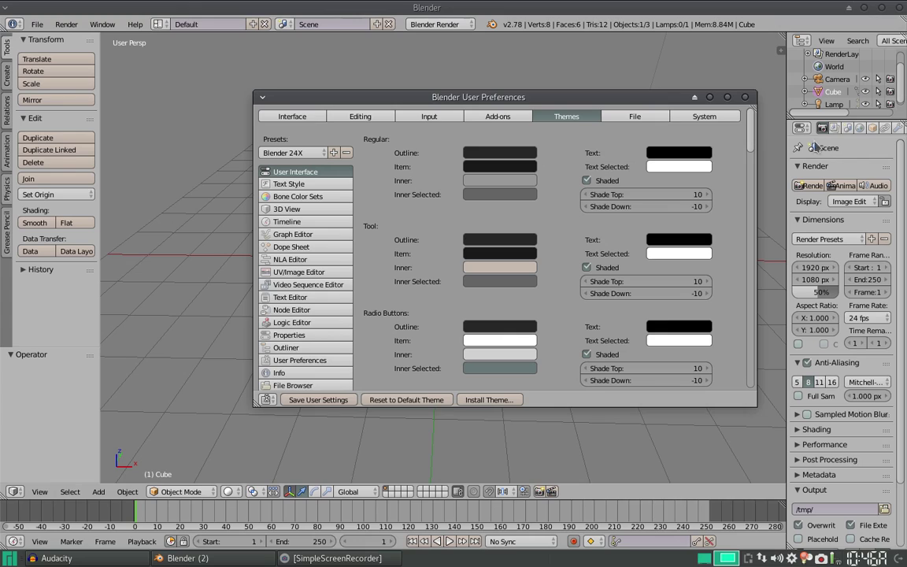
click(293, 153)
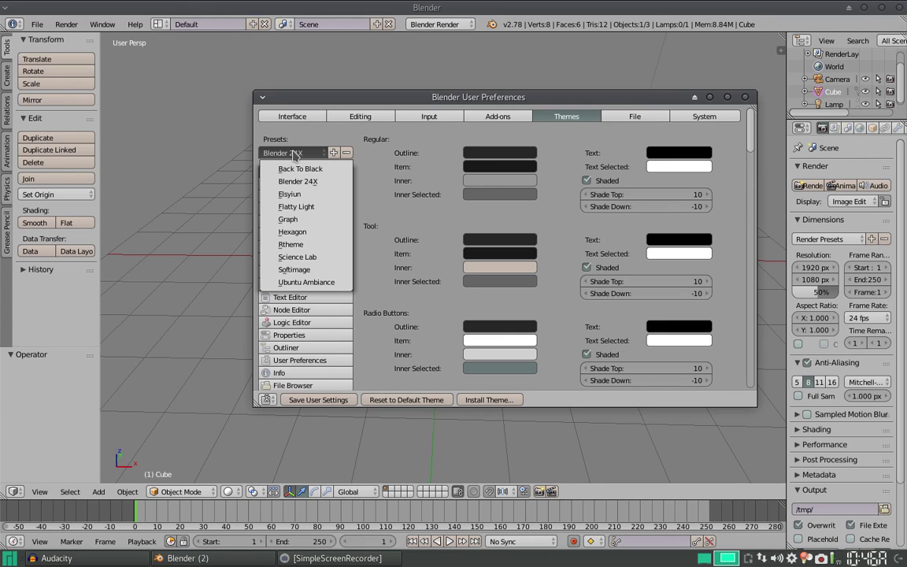
Step: Preview the Elsyiun, Flatty Light, Graph, Hexagon and Rtheme theme presets in turn
click(312, 197)
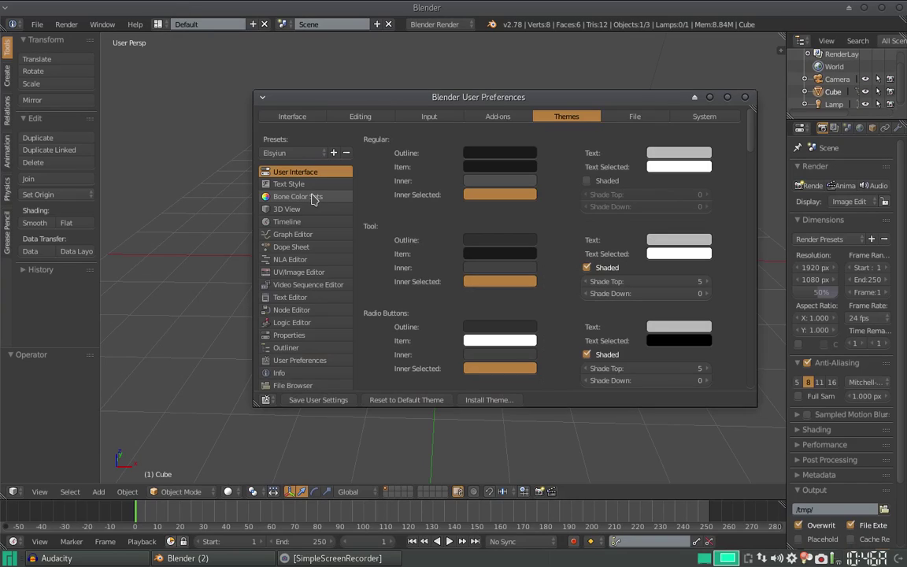
click(299, 153)
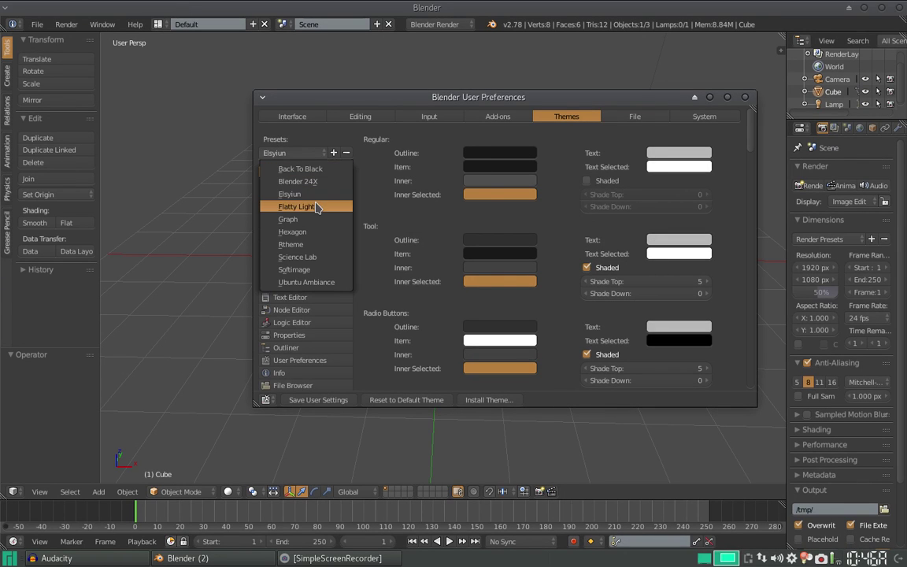
click(316, 205)
click(276, 151)
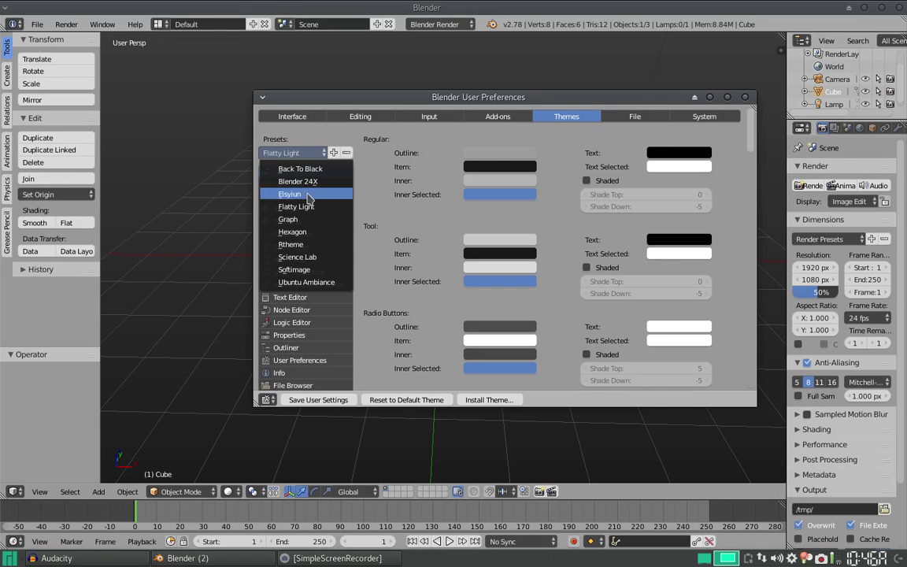
click(310, 222)
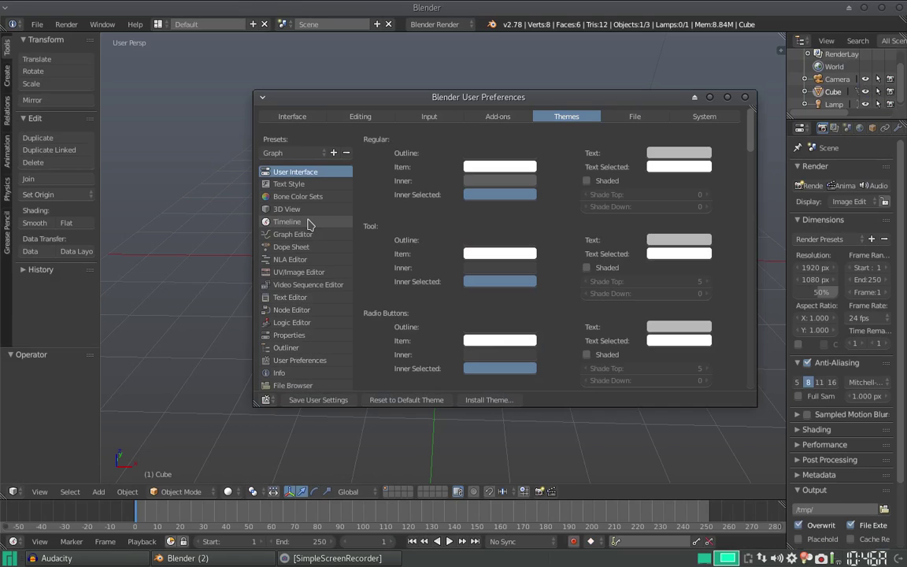
click(291, 153)
click(312, 233)
click(273, 151)
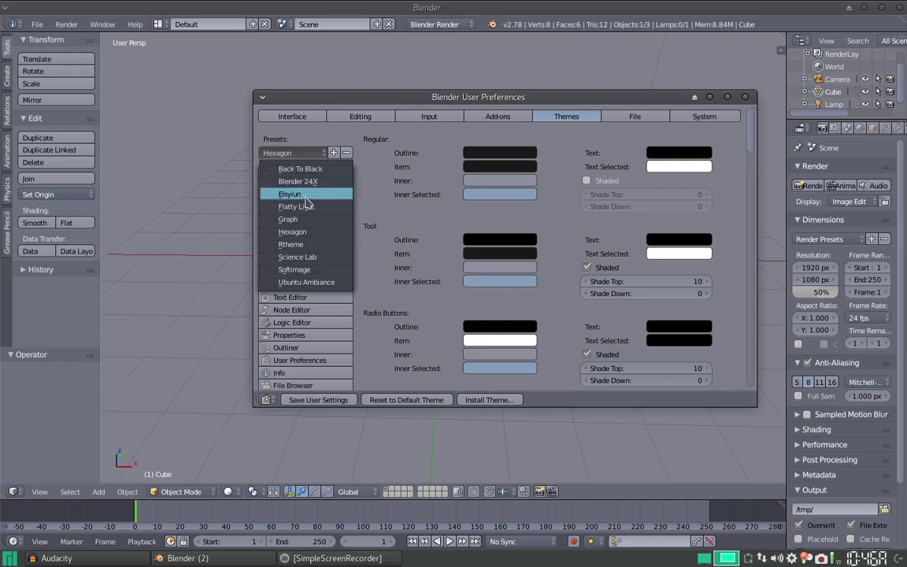
click(317, 248)
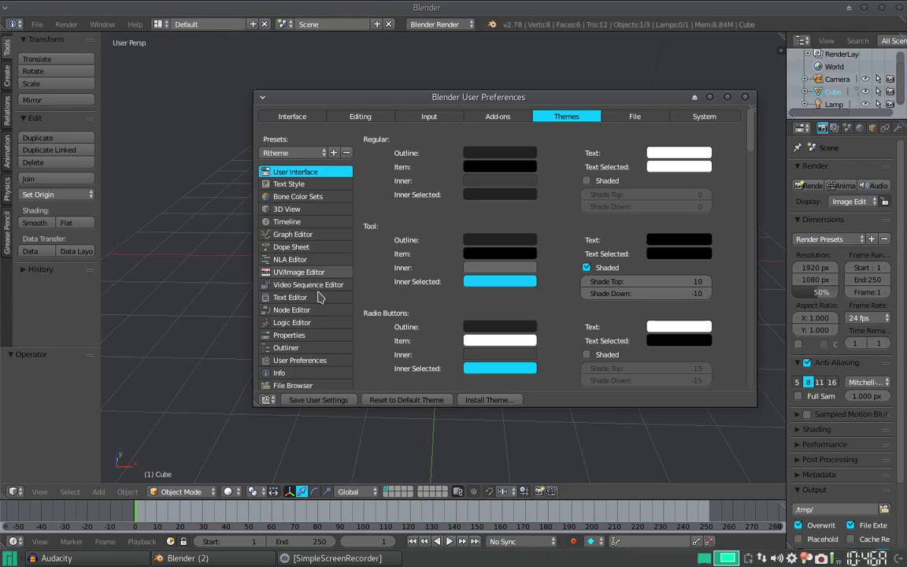
Step: Preview Science Lab, Softimage and Ubuntu Ambiance, then settle on the Science Lab preset
click(295, 152)
click(298, 257)
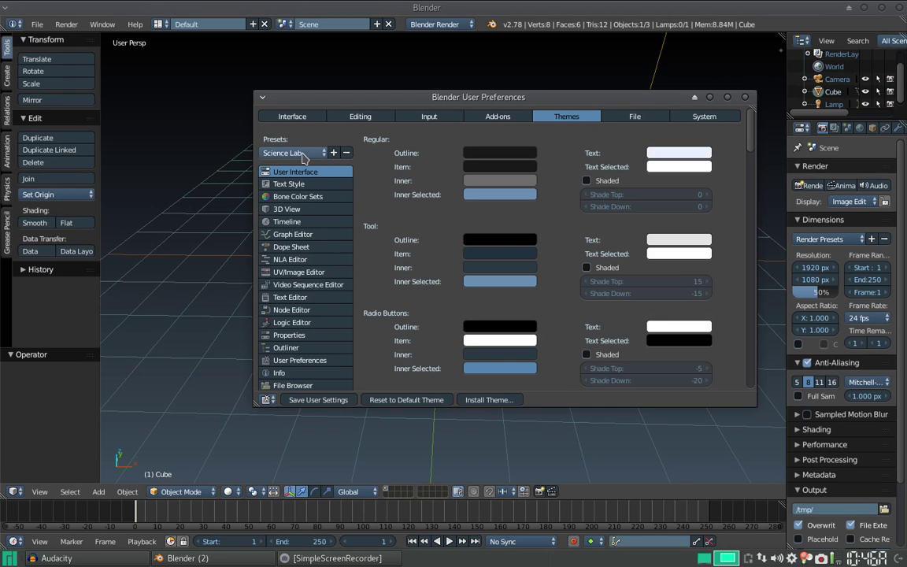
click(277, 151)
click(288, 269)
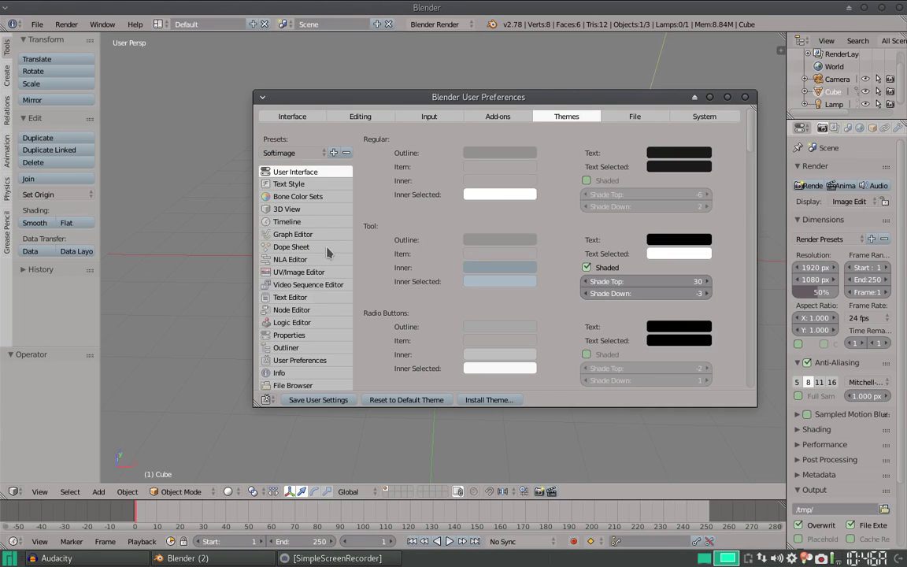
click(290, 153)
click(303, 282)
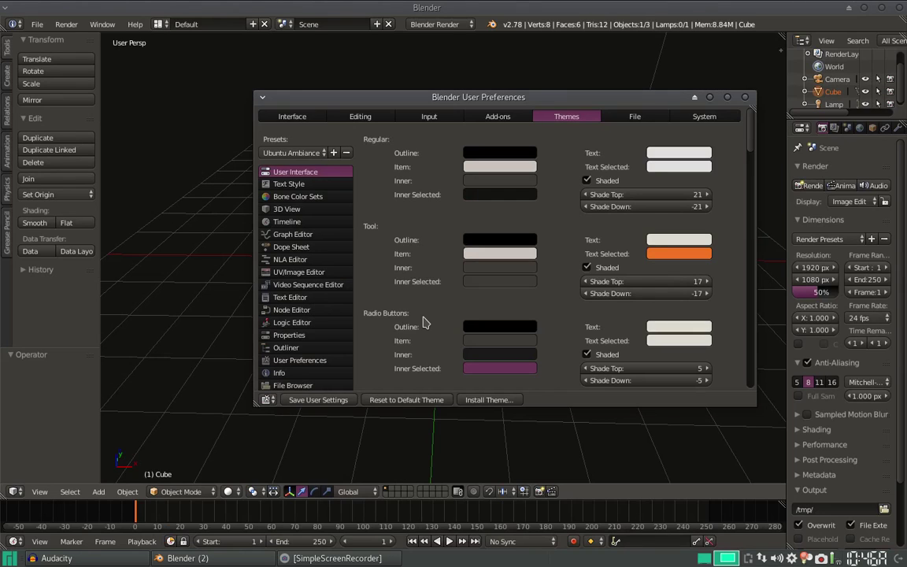
click(280, 153)
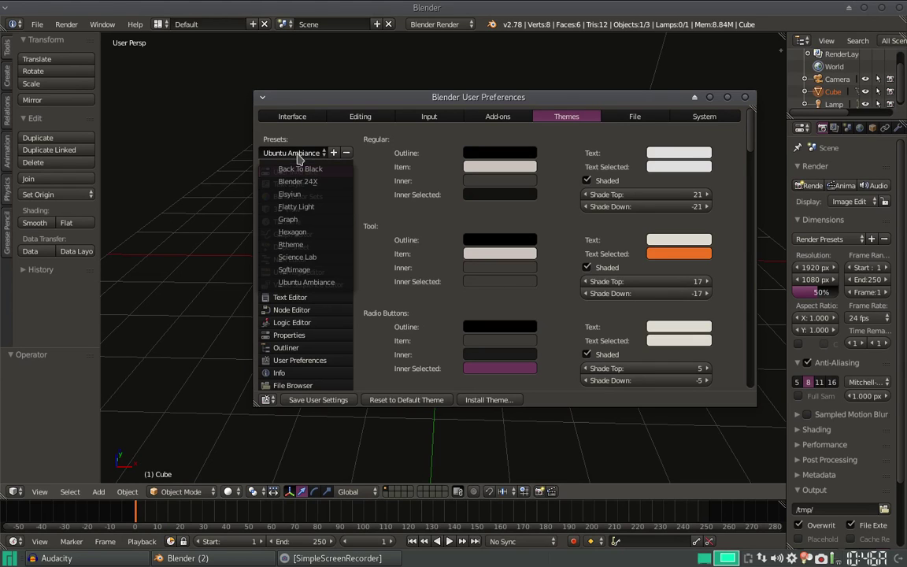
click(311, 256)
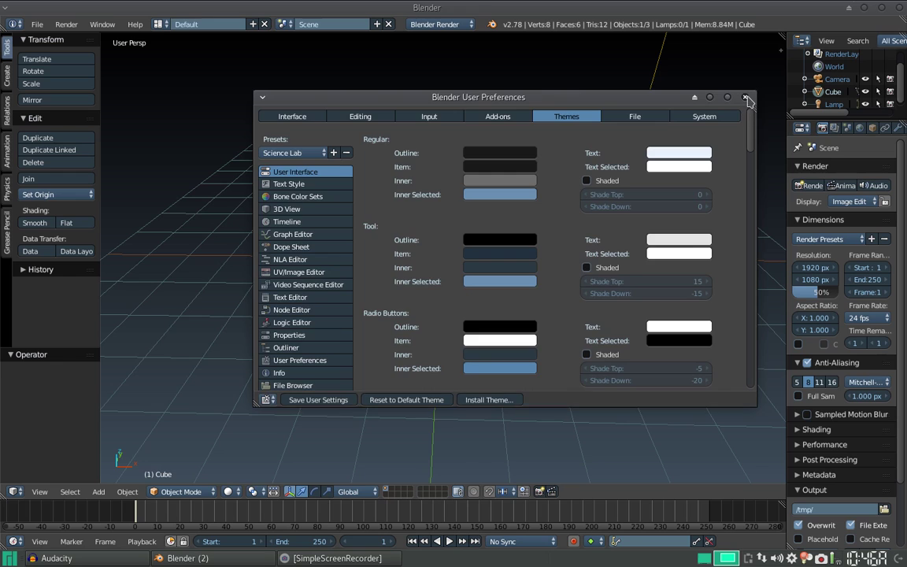
Step: Close User Preferences and orbit and zoom around the cube to view the Science Lab theme
key(alt+F4)
middle_drag(491, 229, 518, 223)
scroll(519, 223, down, 3)
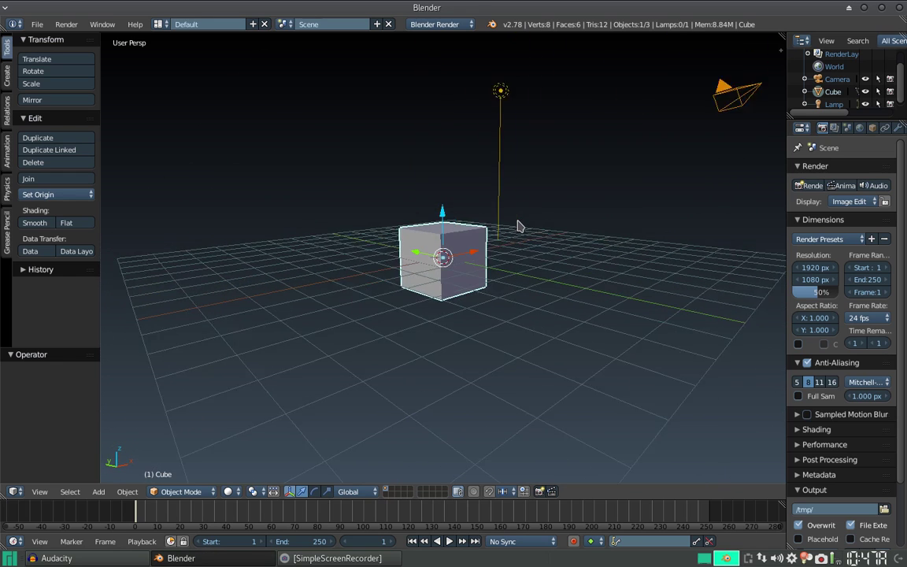
scroll(512, 228, up, 4)
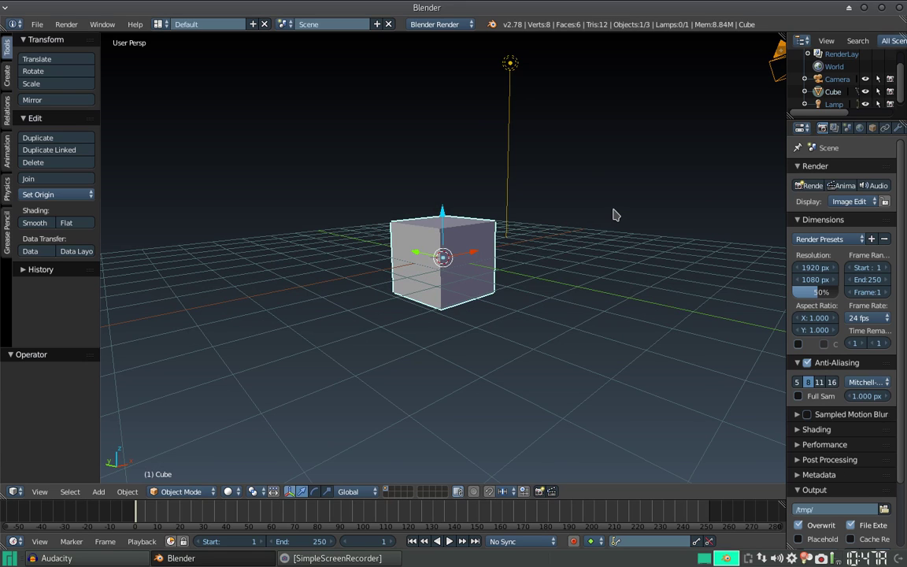
Step: Reopen User Preferences with Ctrl+Alt+U, save user settings, and close the window
key(ctrl+alt+u)
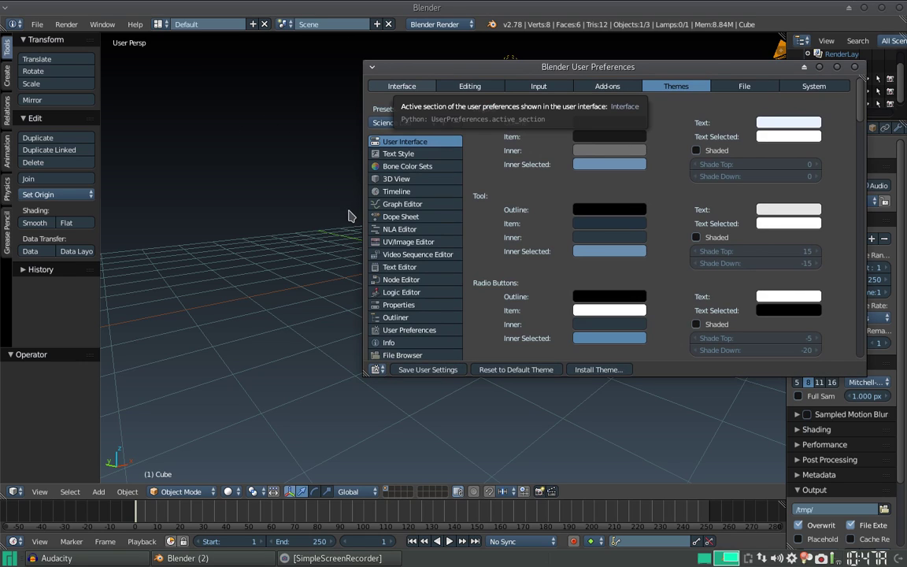
click(429, 374)
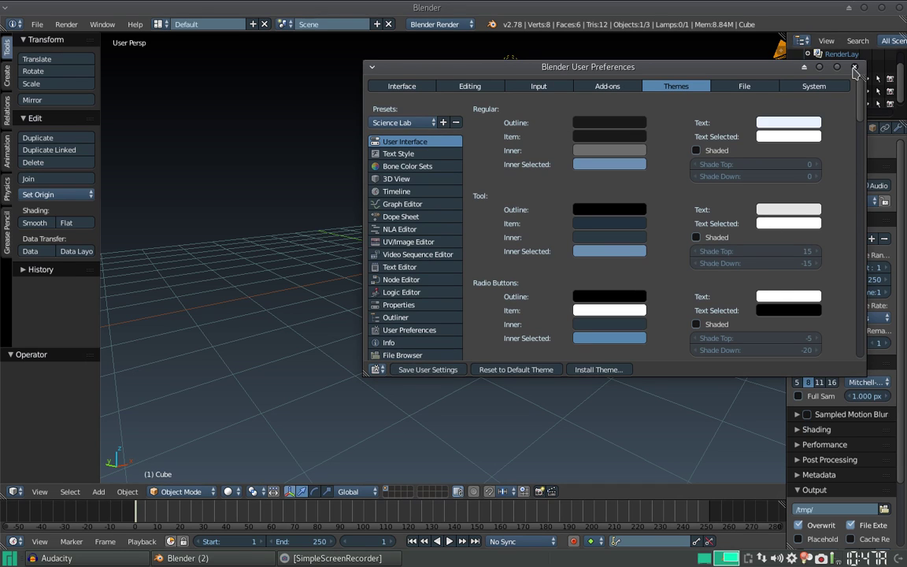
click(855, 66)
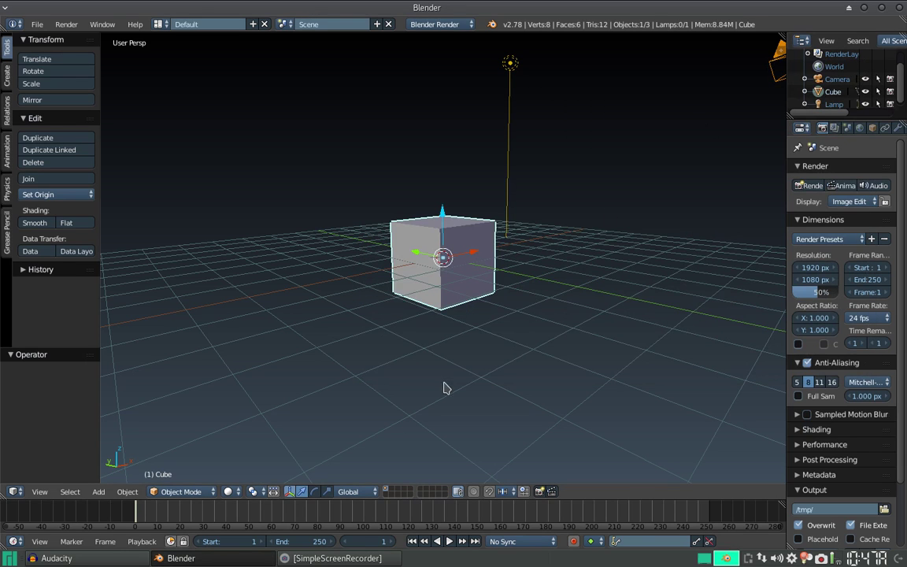
Step: Quit Blender, relaunch it by typing 'ble' in the application launcher, and dismiss the splash screen
click(899, 8)
key(alt+F2)
text(ble)
key(Return)
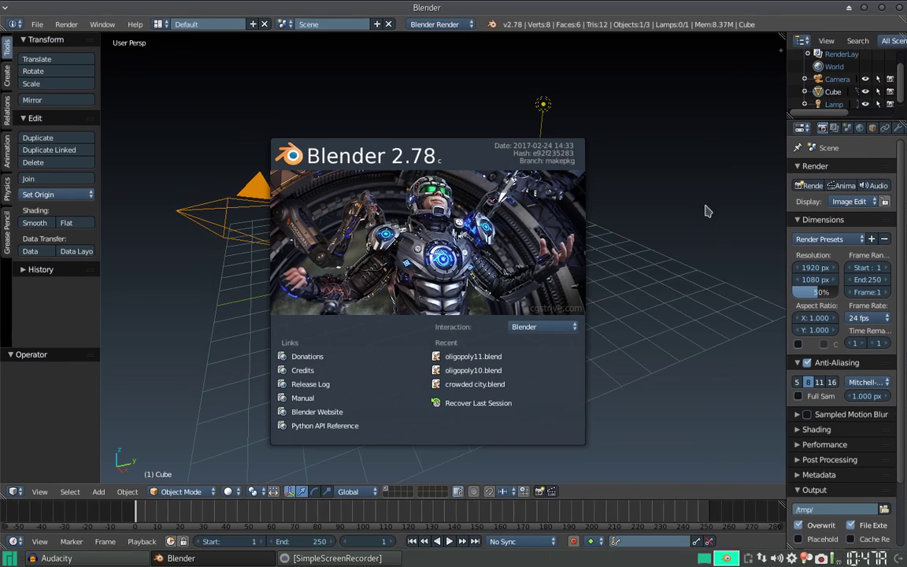
click(592, 250)
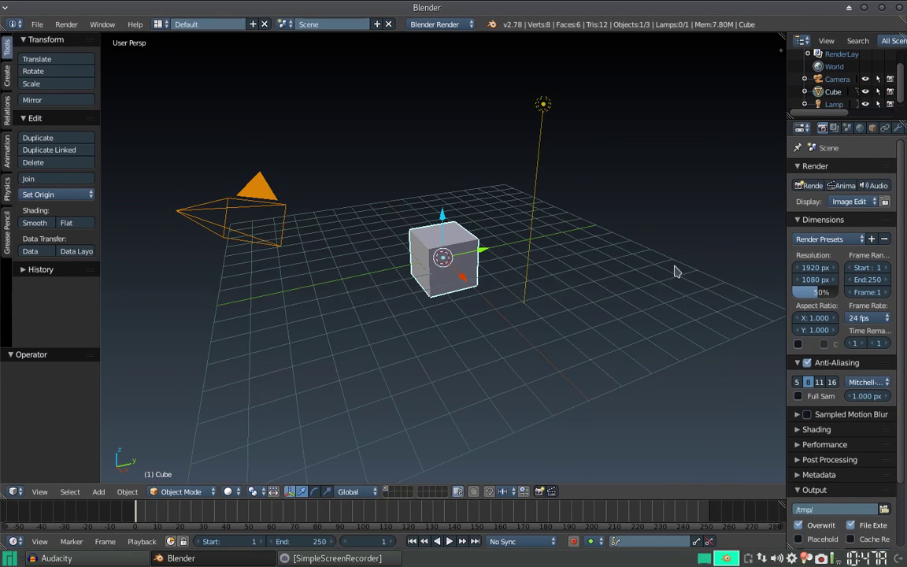